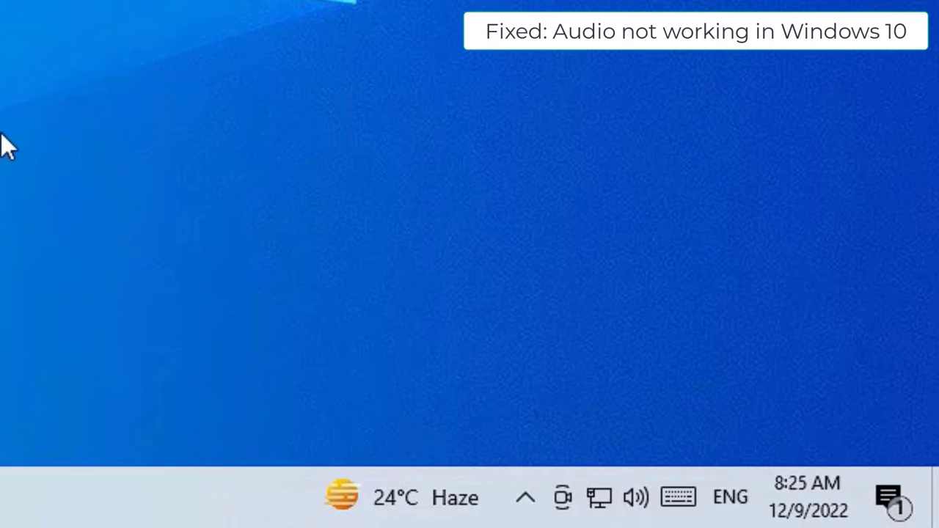
Mute the speakers, bring their volume back up to 97, and dismiss the volume flyout.
left_click(635, 498)
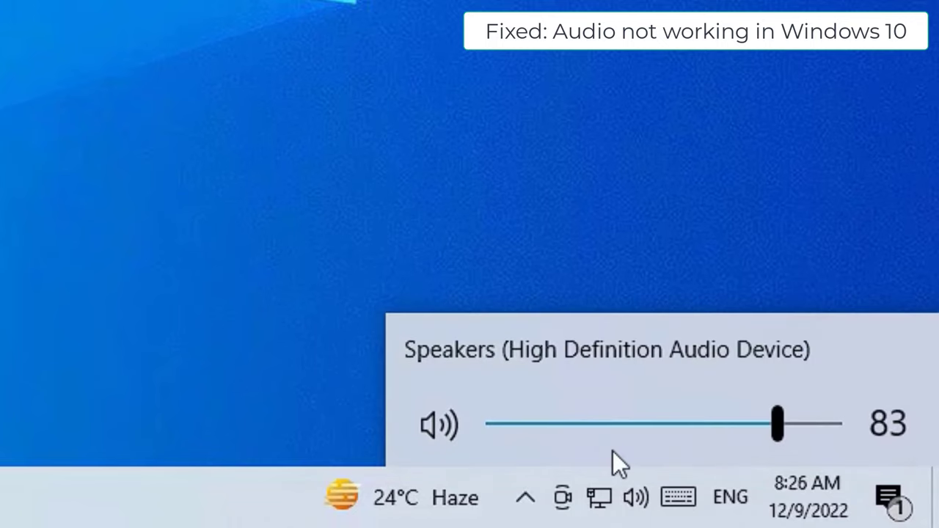
left_click(494, 434)
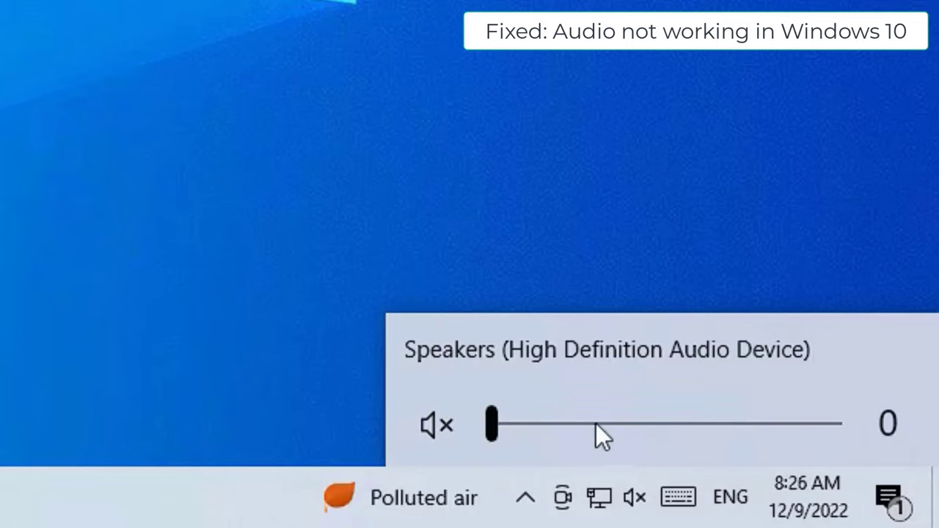
left_click(628, 424)
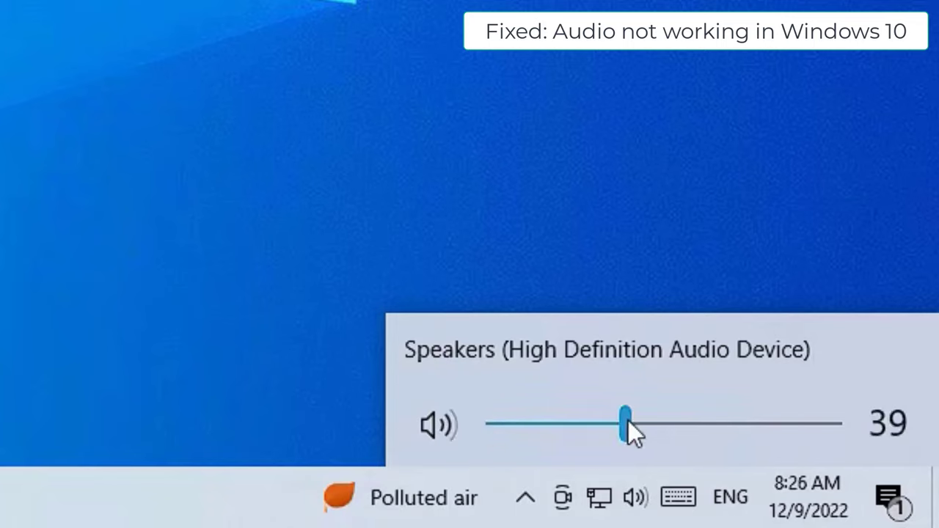
left_click(828, 424)
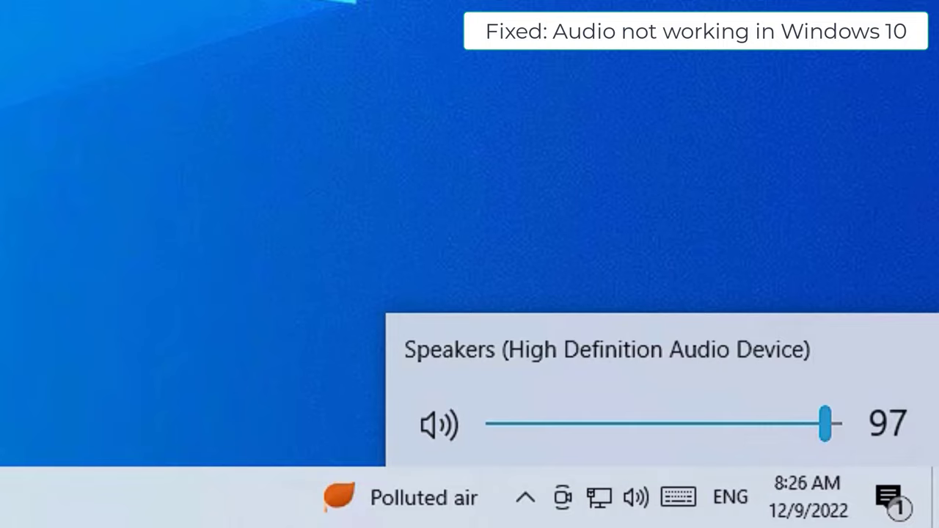
key("Escape")
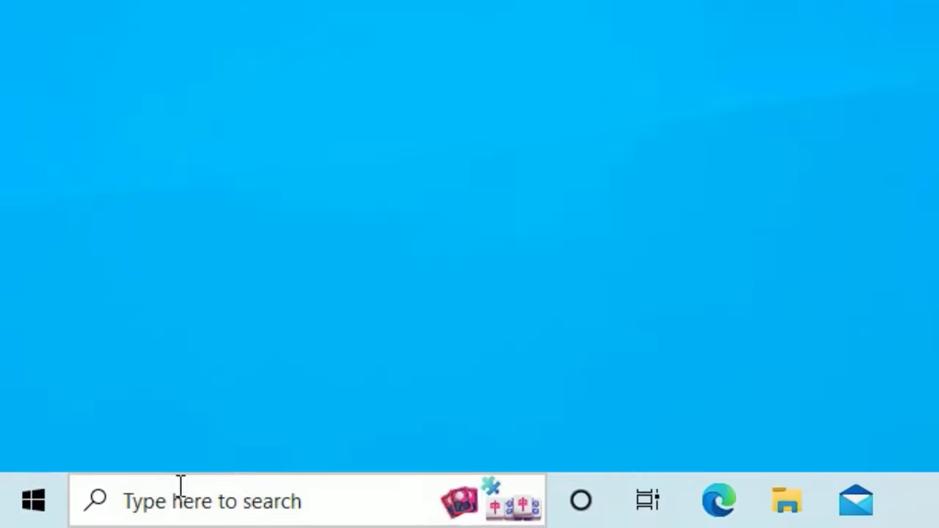
Search for 'device Manager' and open Device Manager.
left_click(180, 485)
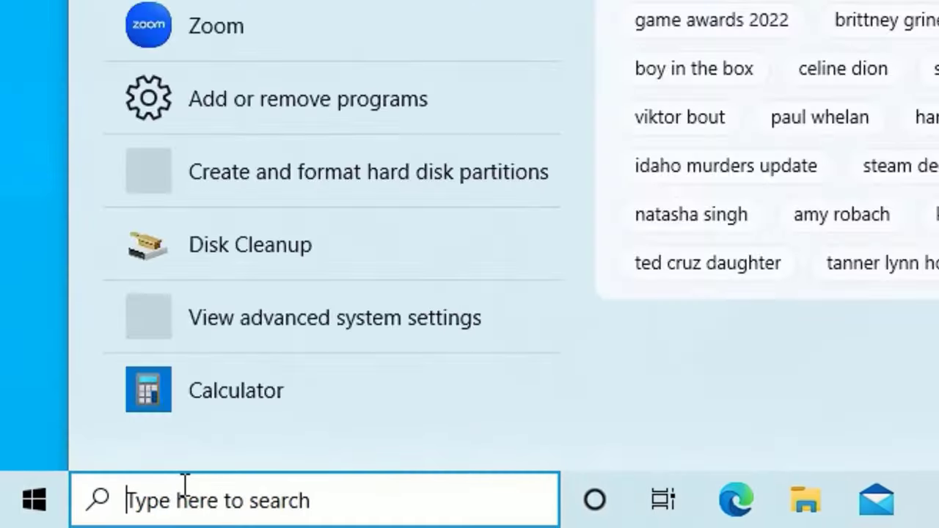
type("device Manager")
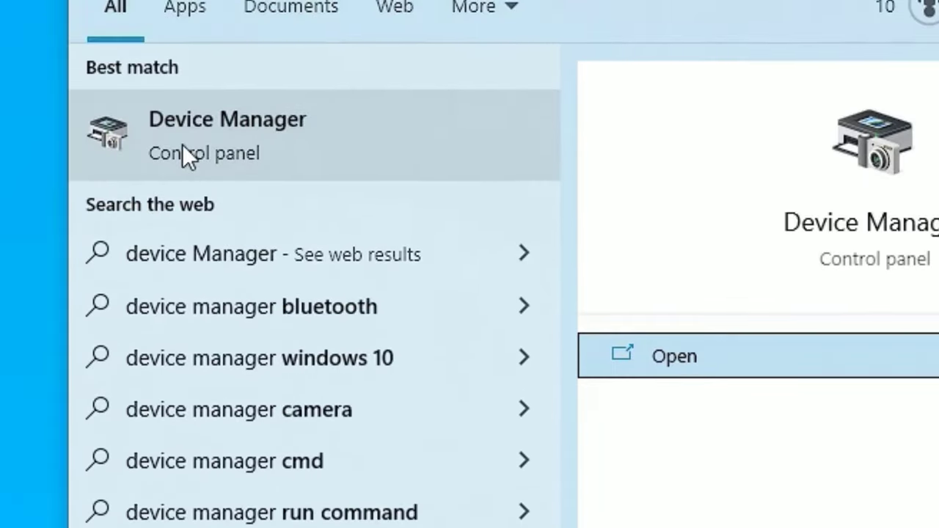
left_click(182, 144)
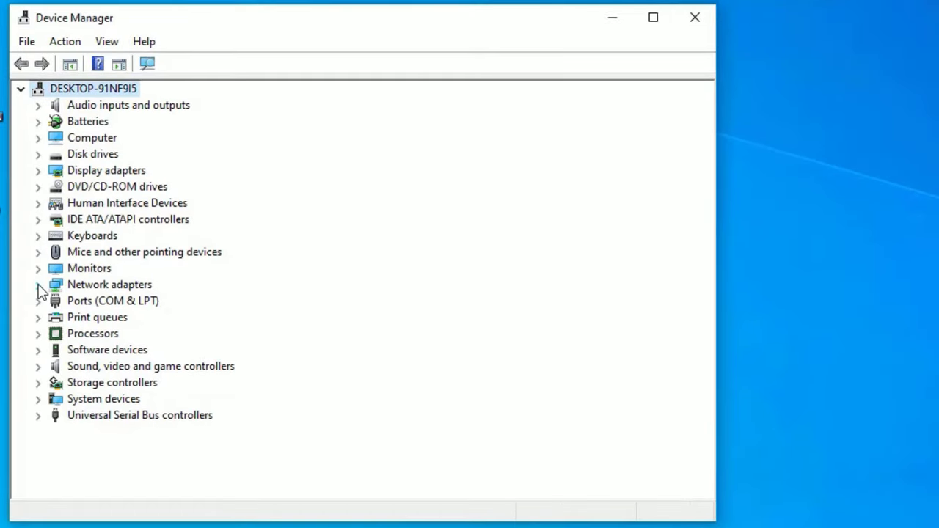
Uninstall the High Definition Audio Device from its Driver properties under Sound, video and game controllers.
left_click(37, 369)
left_click(119, 384)
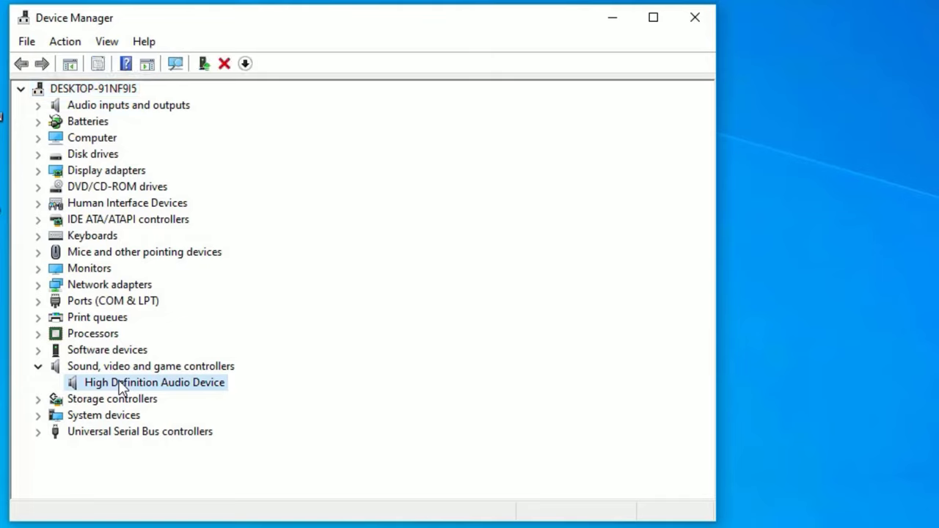
right_click(120, 387)
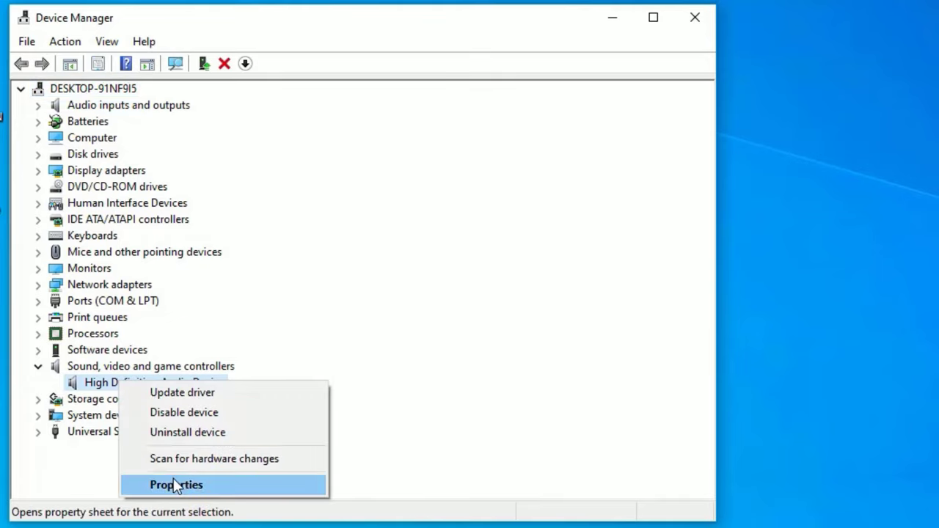
left_click(147, 490)
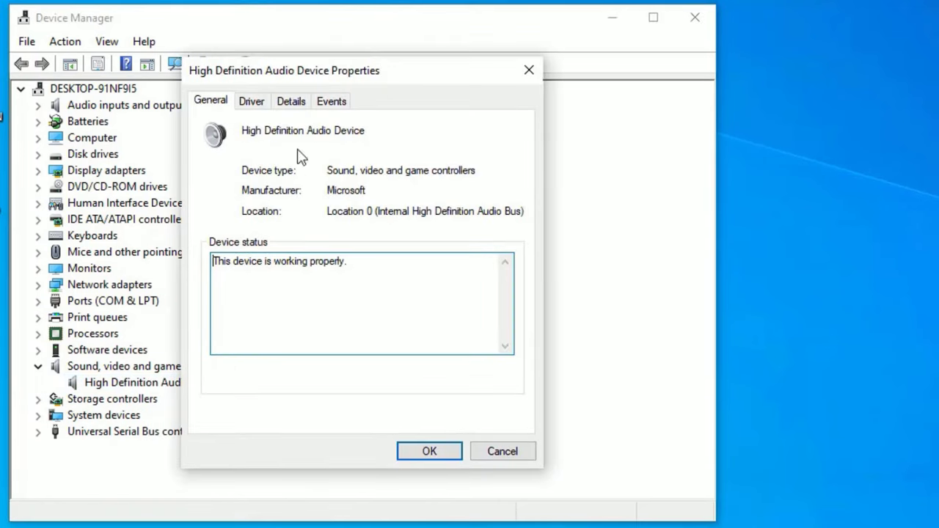
left_click(255, 112)
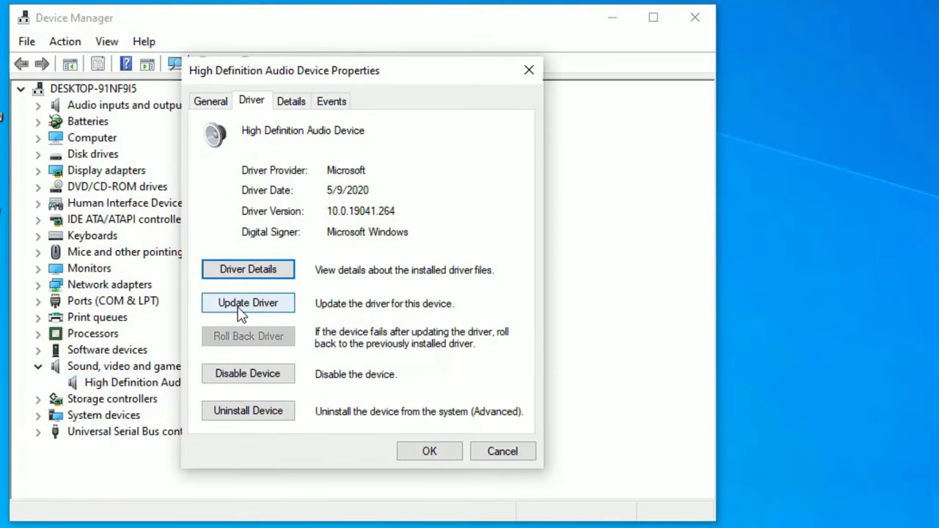
left_click(253, 411)
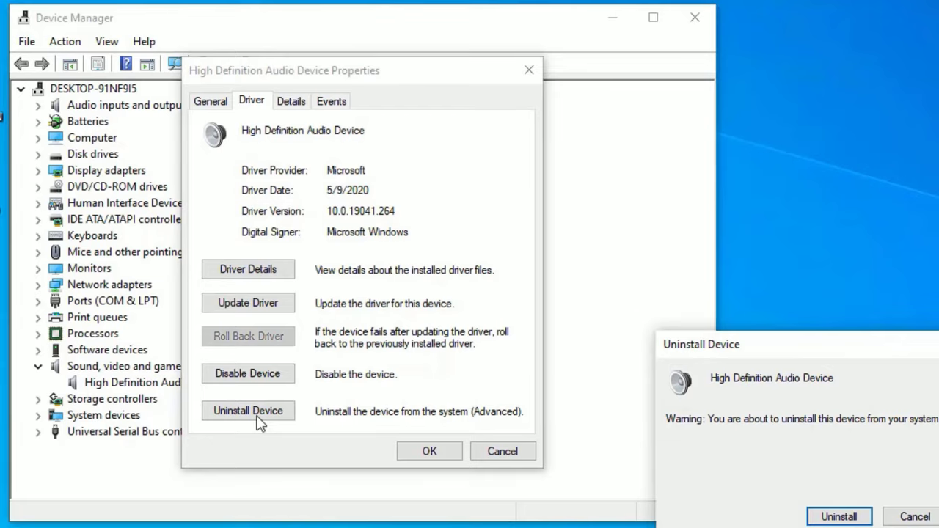
left_click(836, 517)
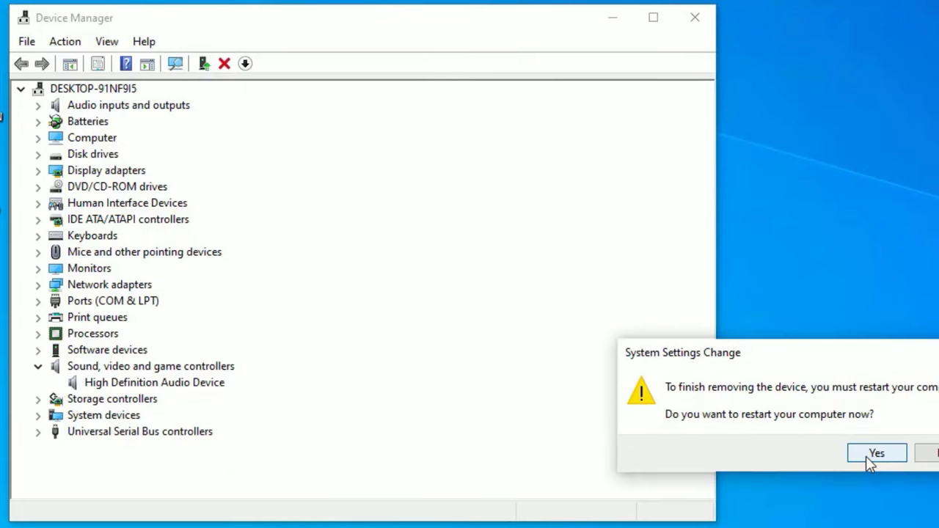
Restart the PC, reopen Device Manager, and expand Sound, video and game controllers.
left_click(876, 453)
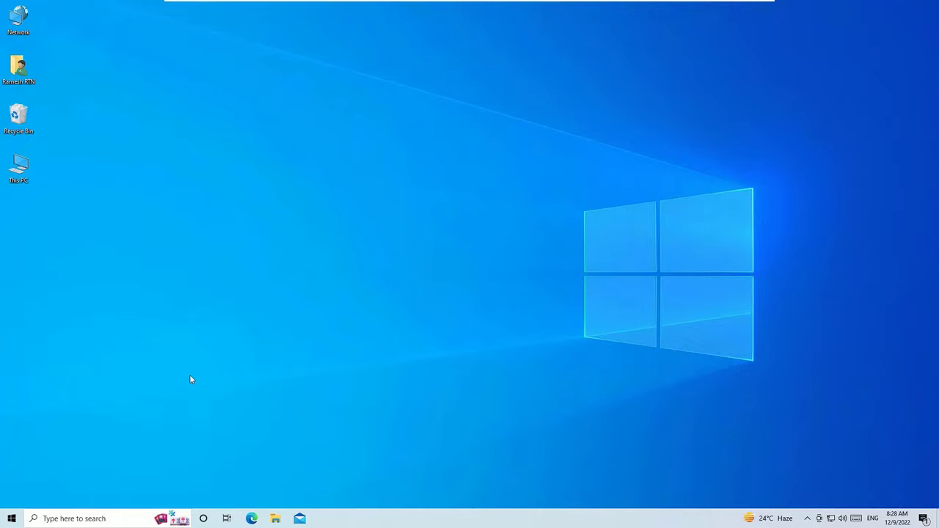
left_click(88, 518)
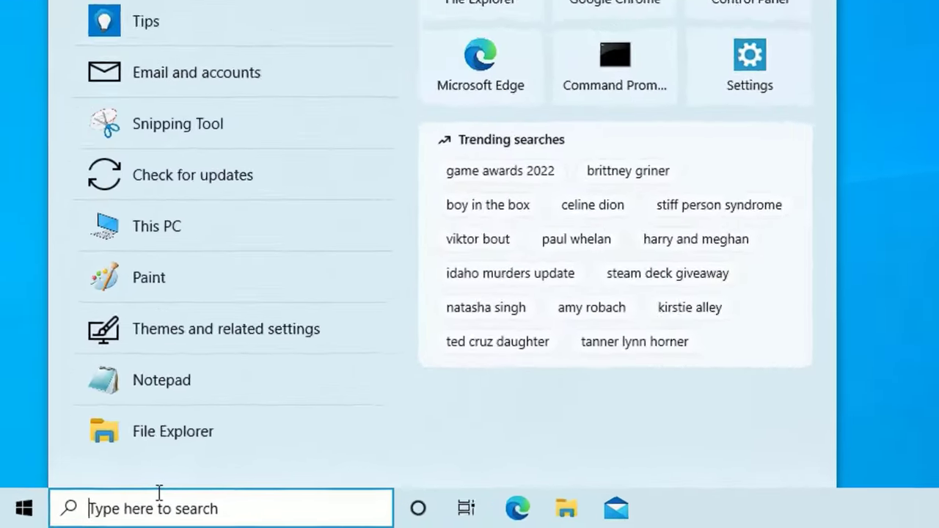
type("de")
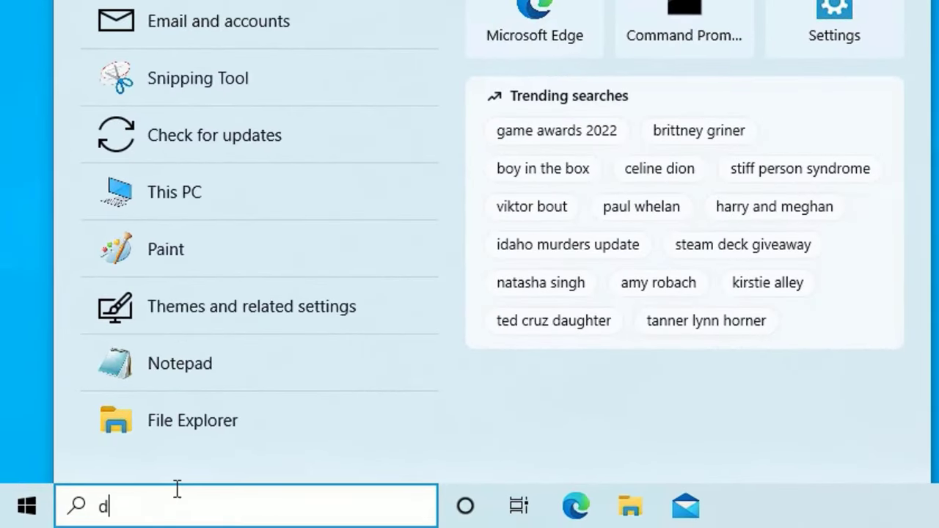
type("vice manager")
left_click(240, 197)
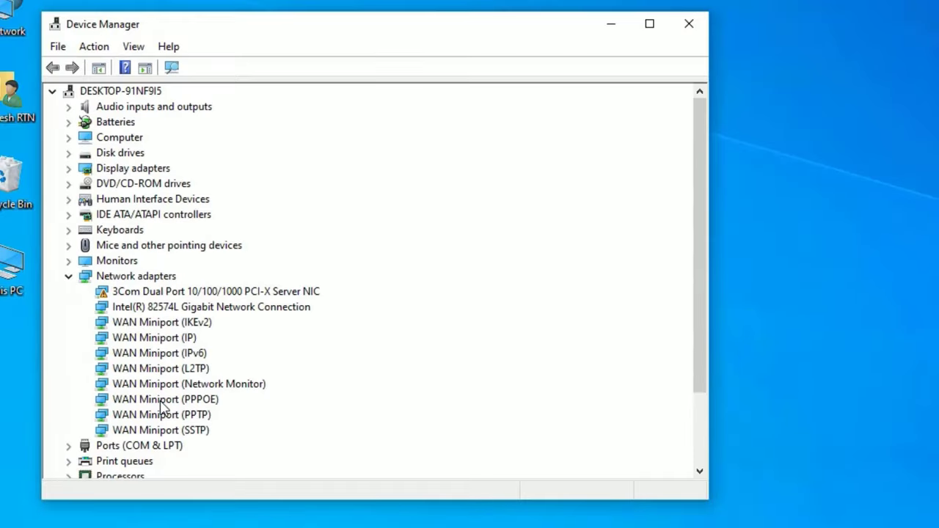
scroll(162, 407, "down", 2)
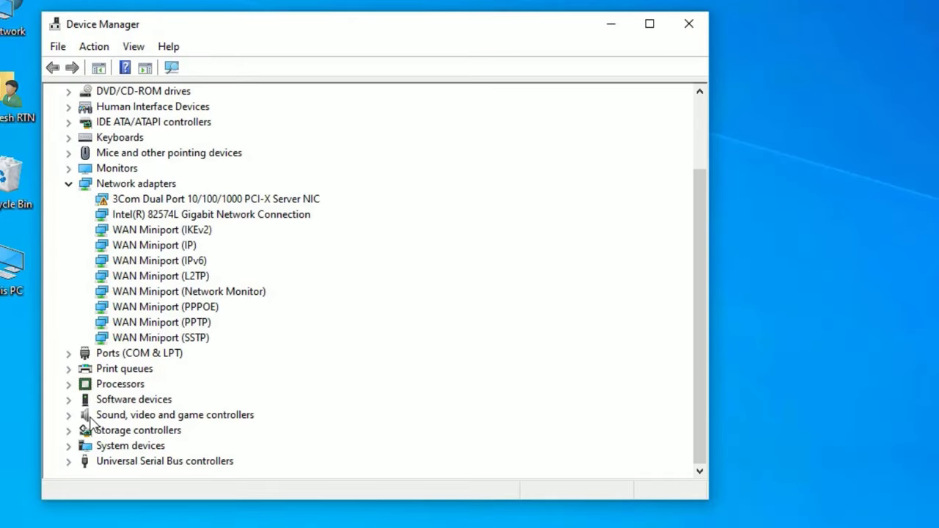
double_click(92, 415)
Manually install the High Definition Audio Device driver from the compatible list, then scan for hardware changes.
right_click(175, 433)
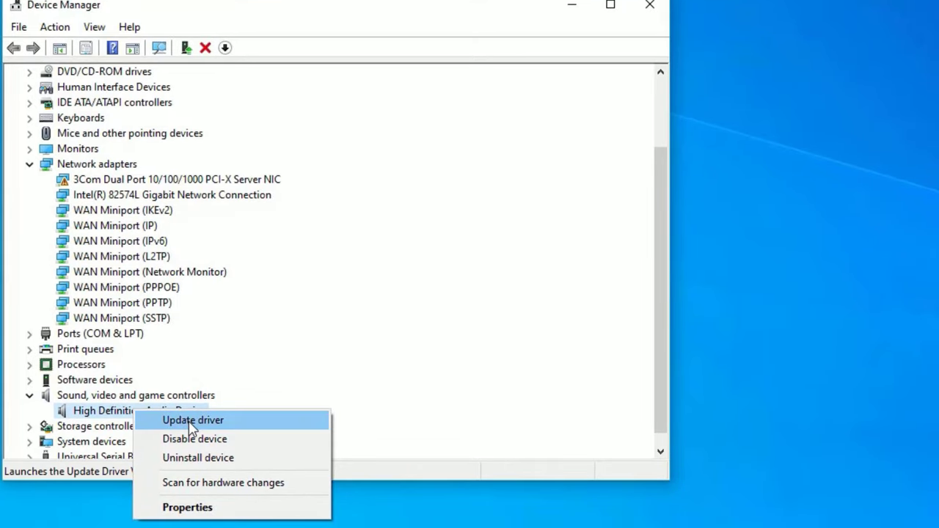
left_click(192, 424)
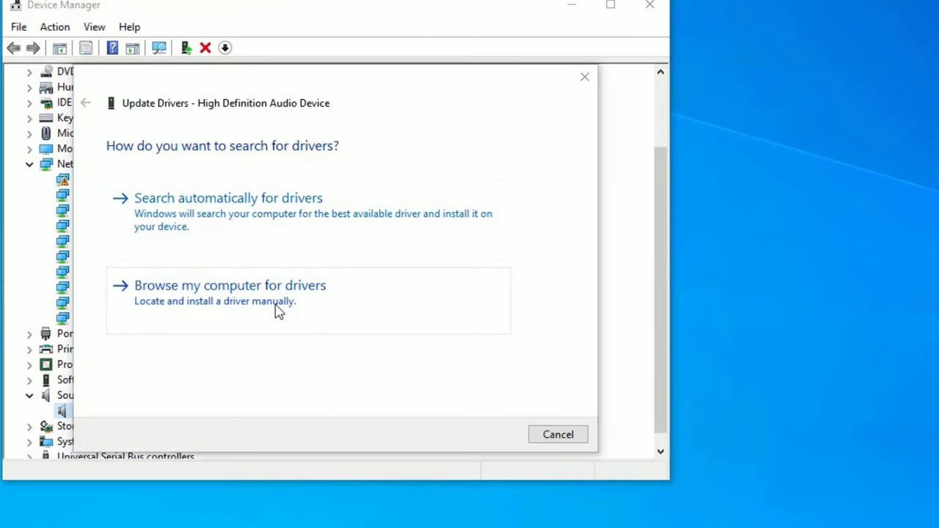
left_click(277, 311)
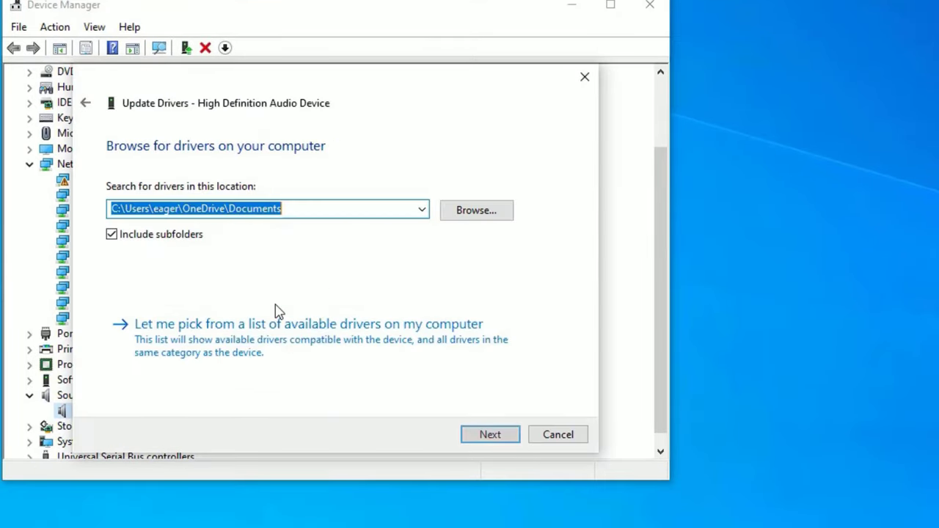
left_click(204, 363)
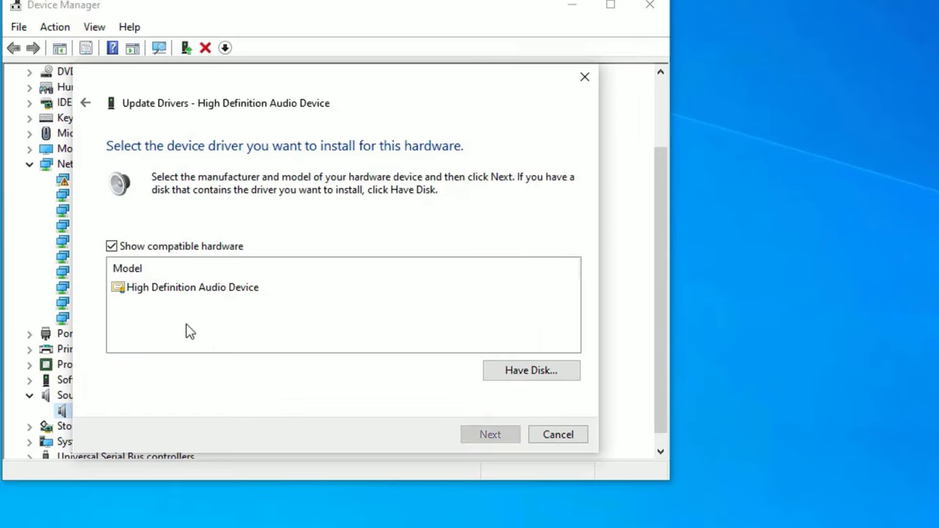
left_click(183, 291)
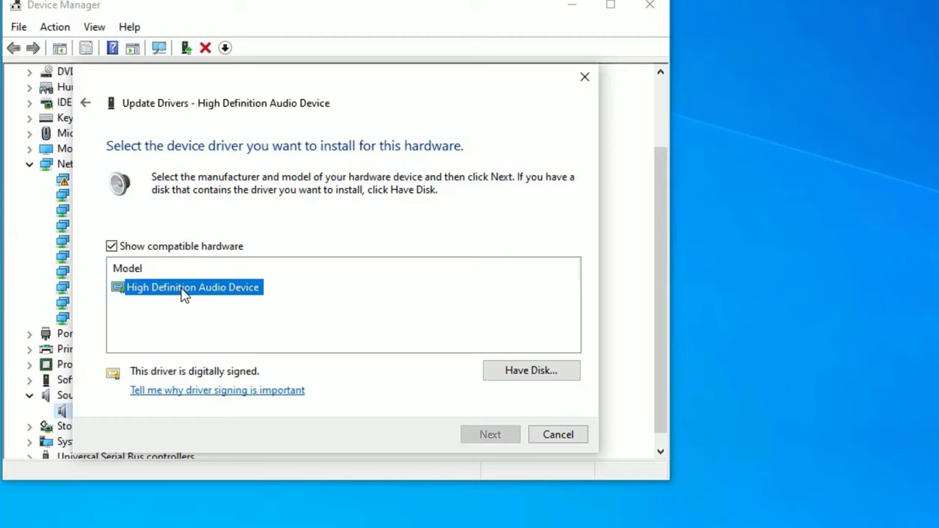
left_click(484, 439)
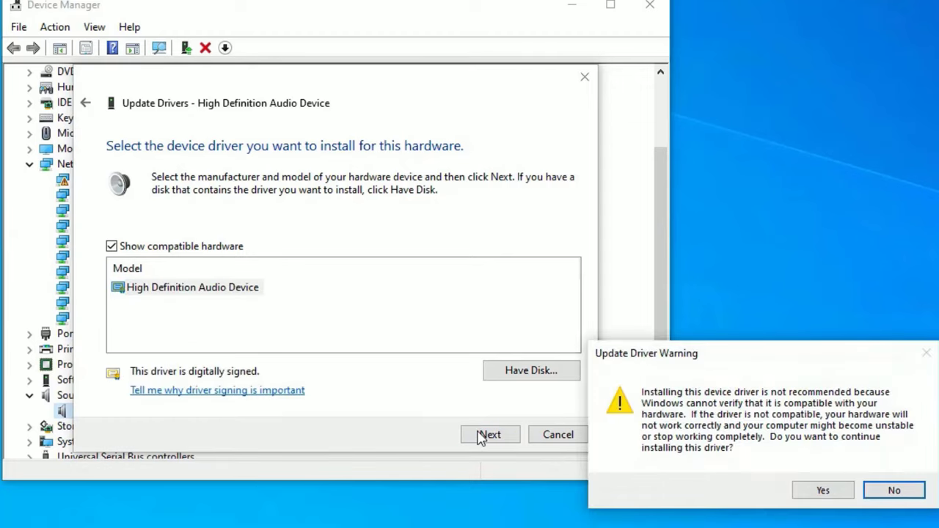
left_click(814, 494)
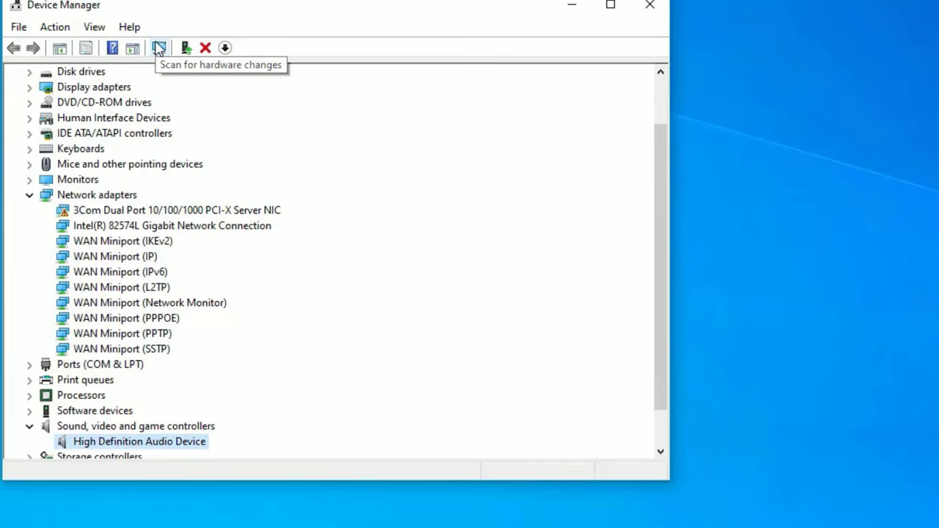
left_click(159, 49)
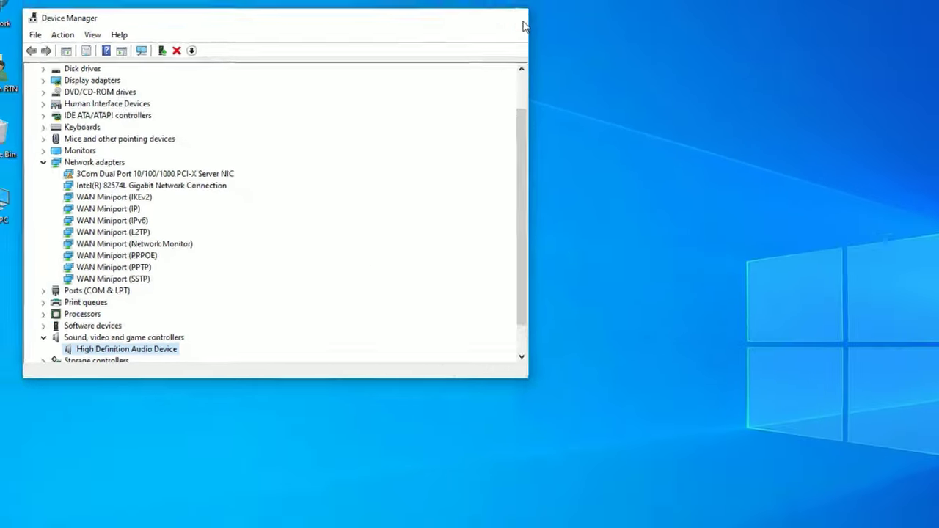
Close Device Manager and open Sound settings from the taskbar speaker icon.
key("alt+F4")
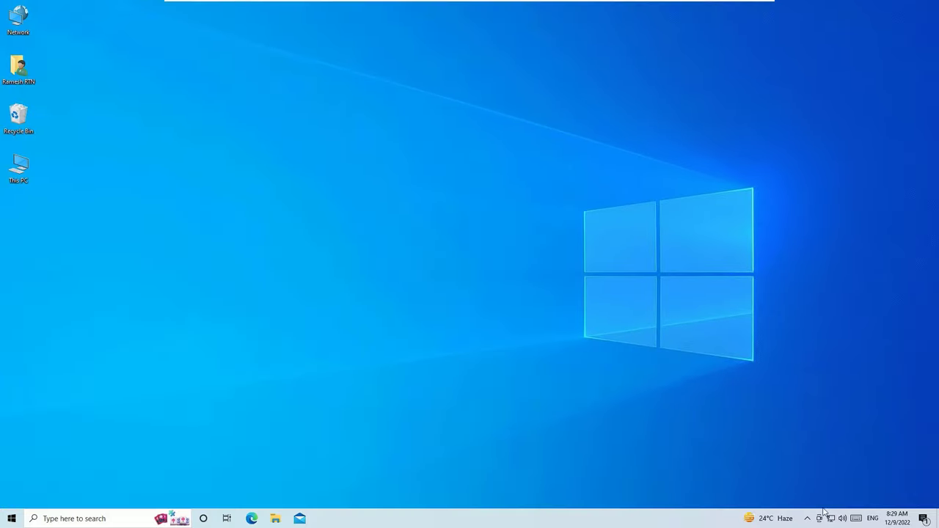
left_click(842, 518)
left_click(612, 349)
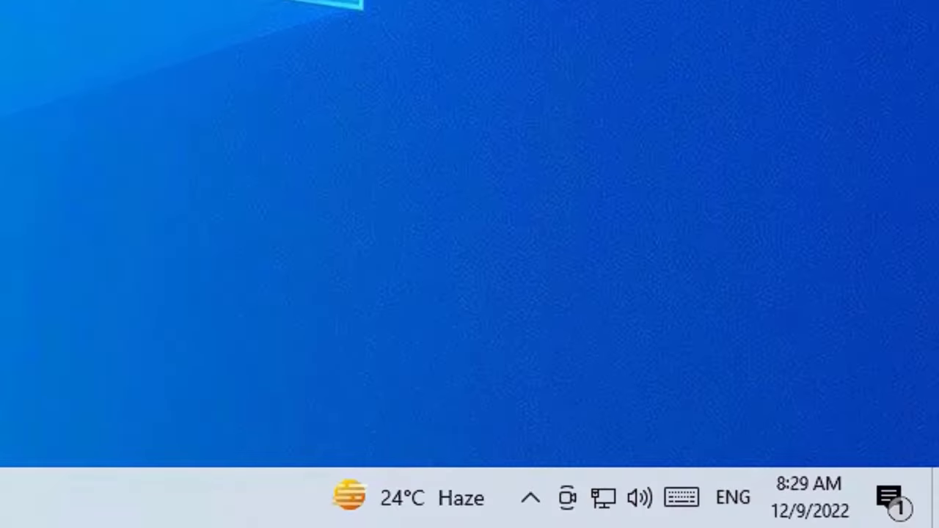
right_click(634, 512)
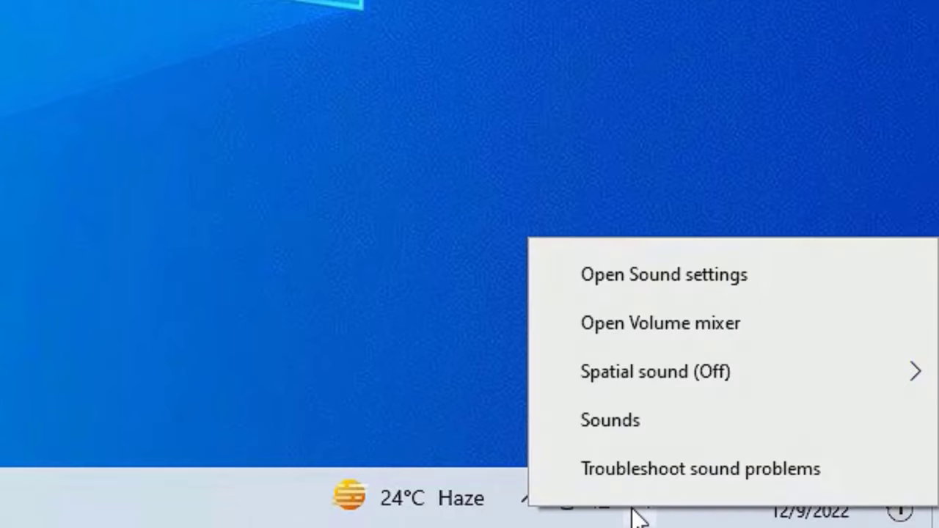
left_click(698, 290)
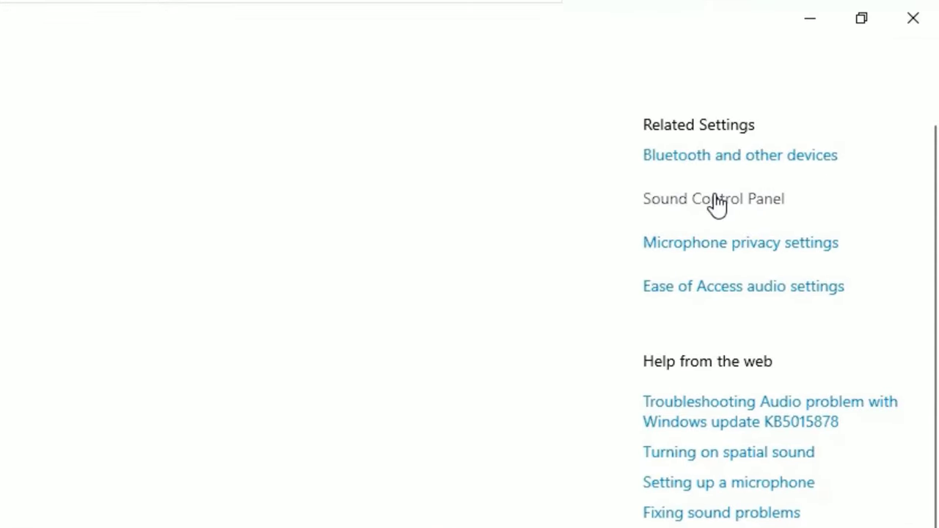
Open the Speakers properties Advanced tab in Sound Control Panel.
left_click(718, 201)
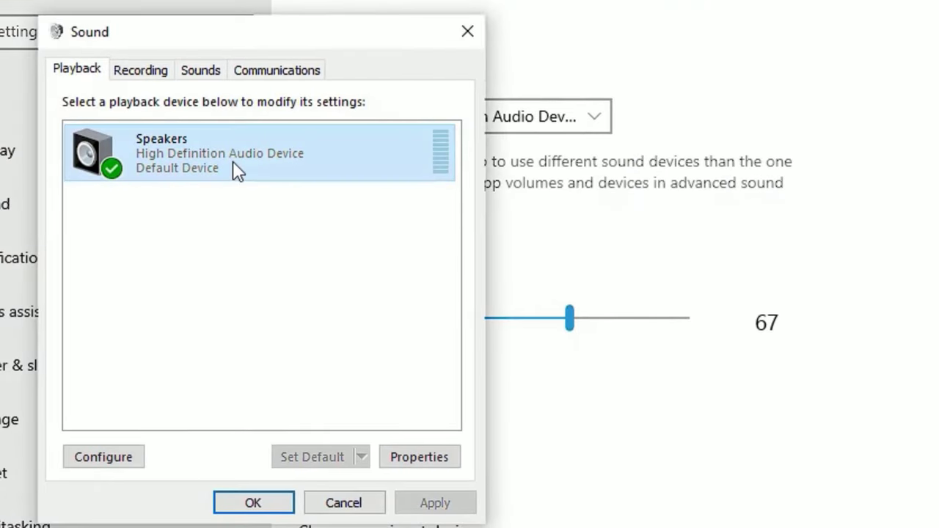
left_click(414, 462)
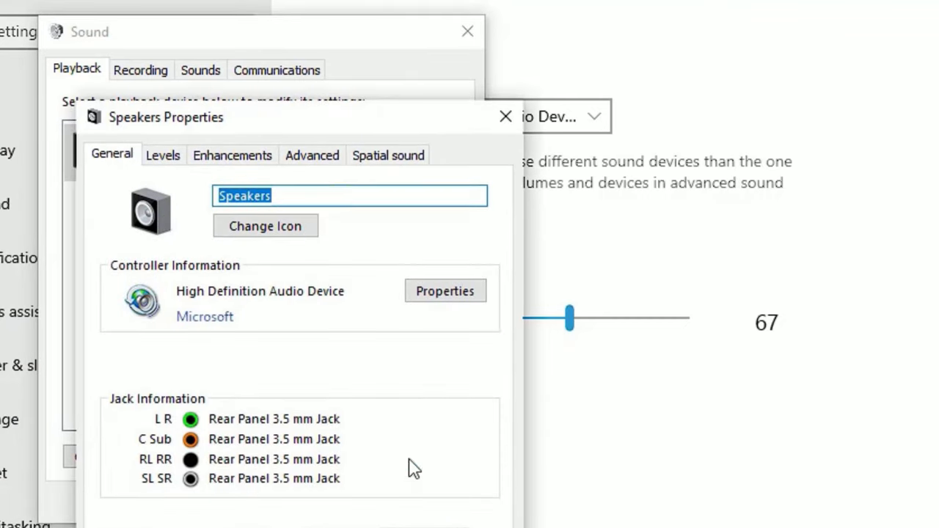
left_click(316, 157)
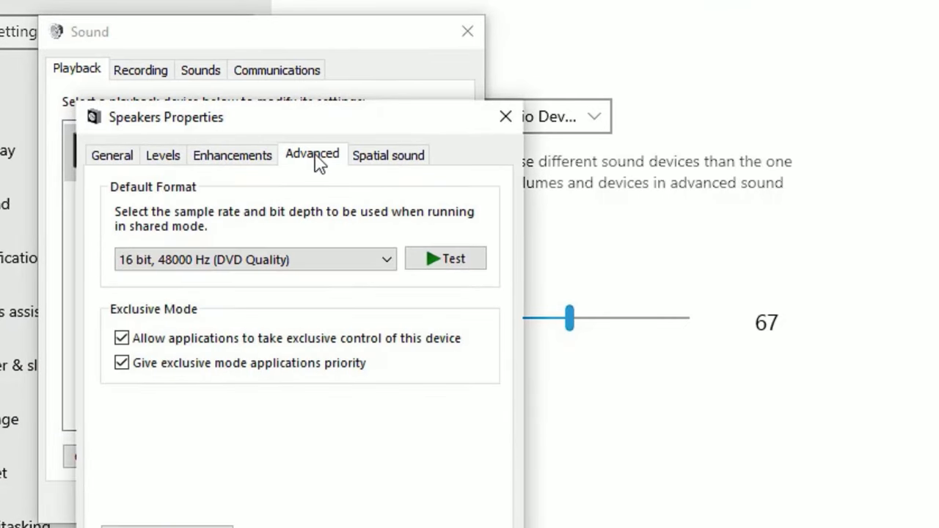
left_click(297, 260)
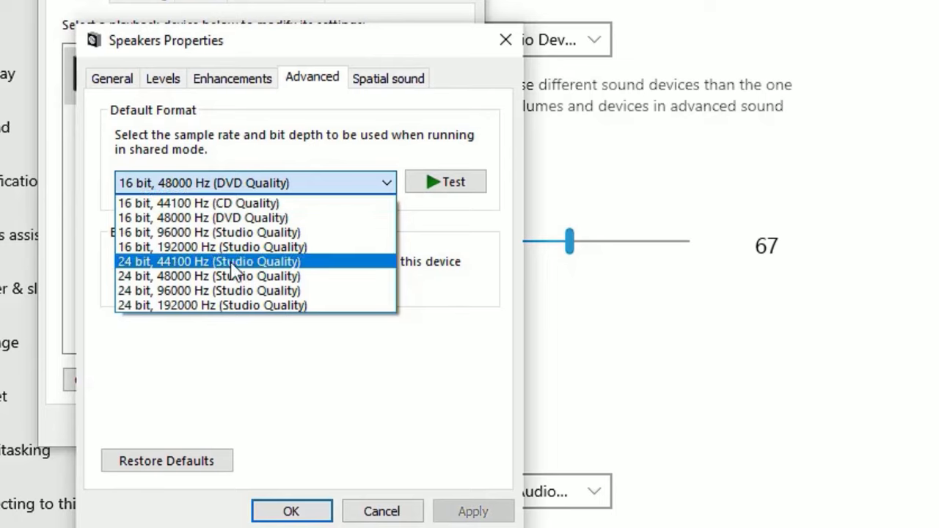
left_click(204, 219)
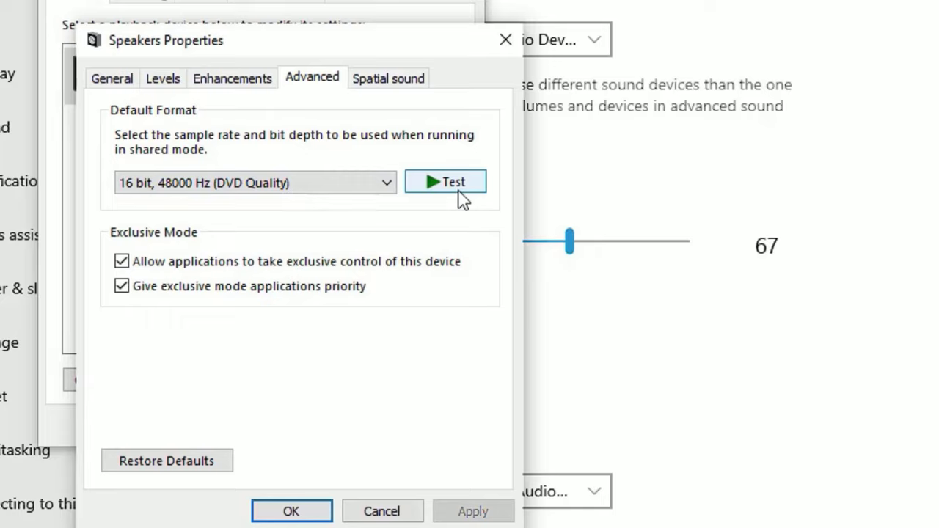
Set the default format to 16 bit, 96000 Hz (Studio Quality), test it, and apply.
left_click(382, 183)
left_click(268, 235)
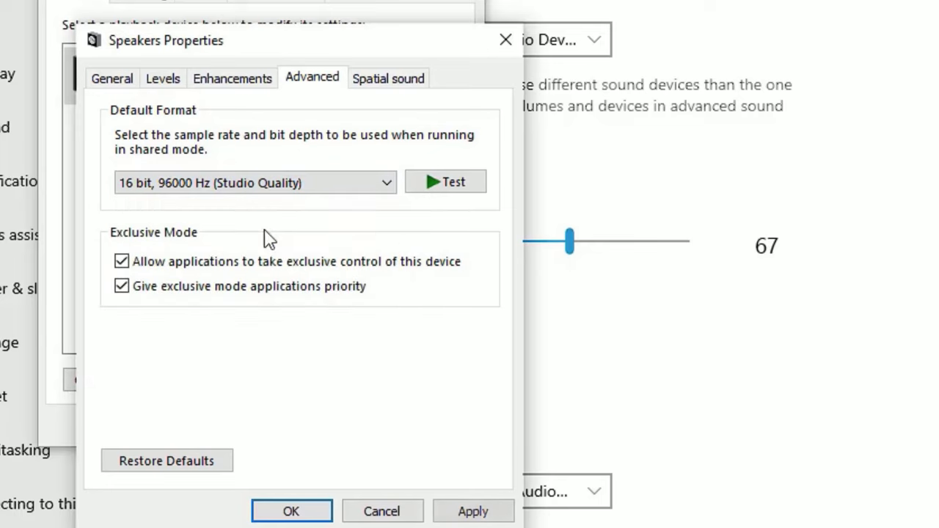
left_click(363, 187)
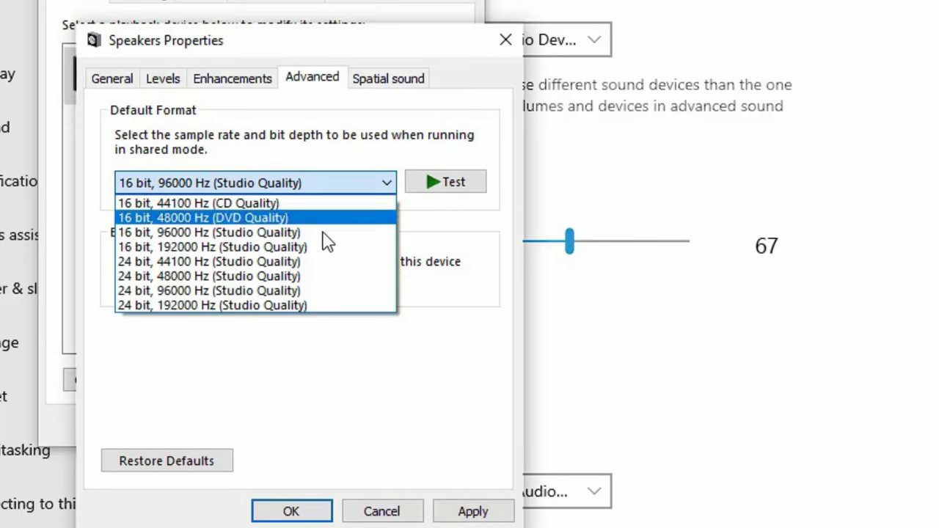
left_click(472, 222)
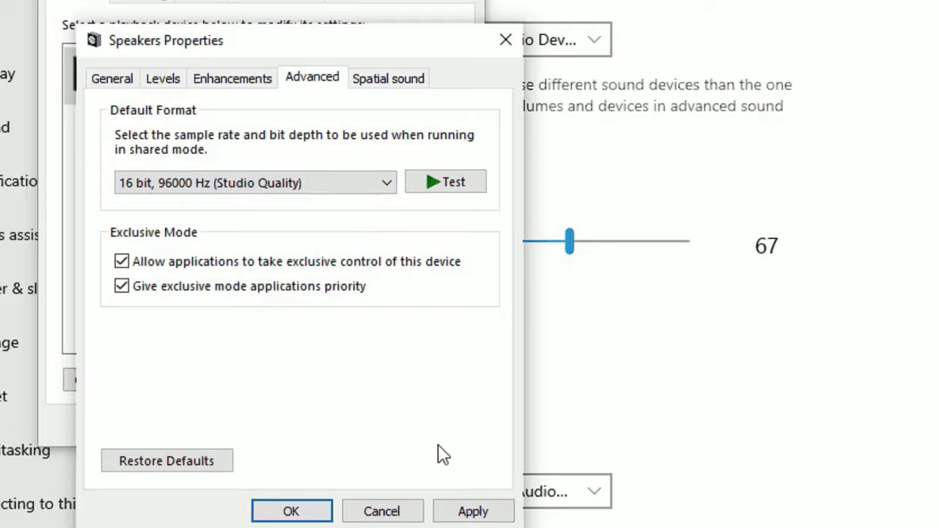
left_click(436, 184)
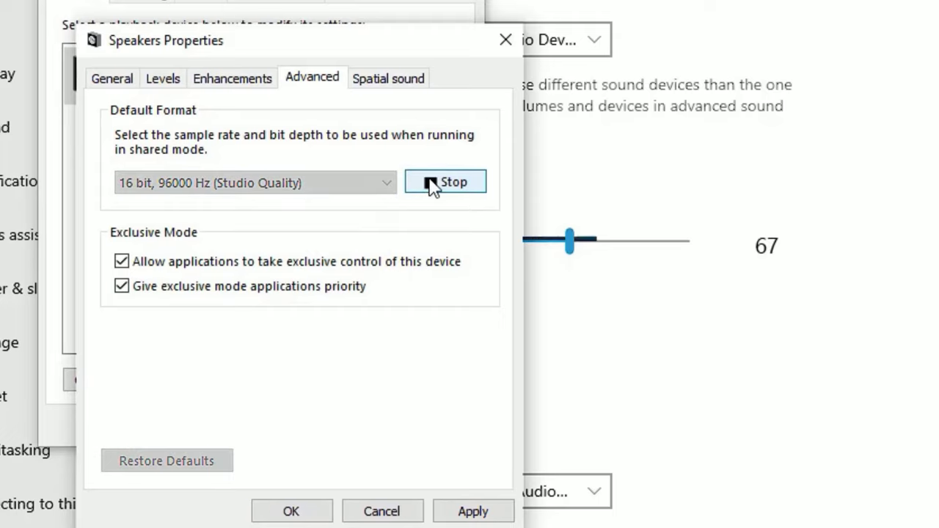
left_click(484, 512)
left_click(292, 511)
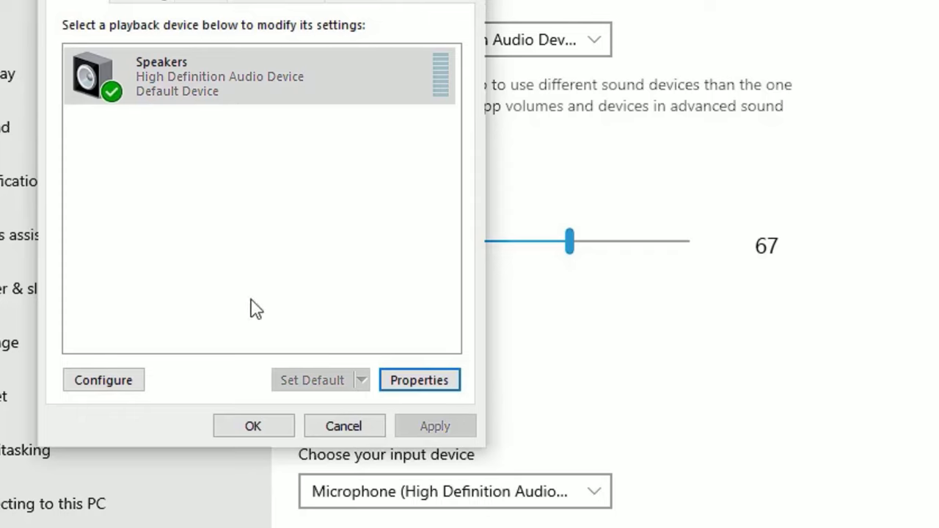
Check Disable all enhancements in the Speakers properties and apply the change.
left_click(221, 94)
left_click(428, 383)
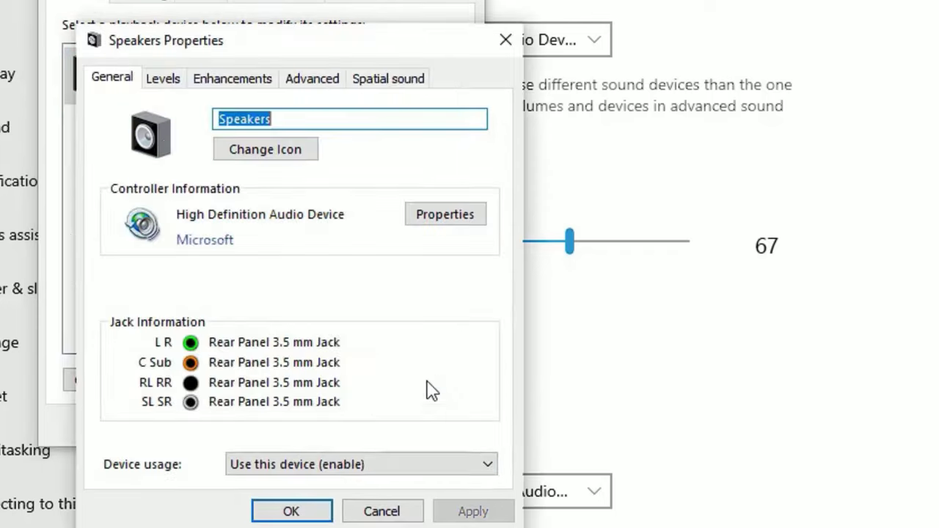
left_click(220, 86)
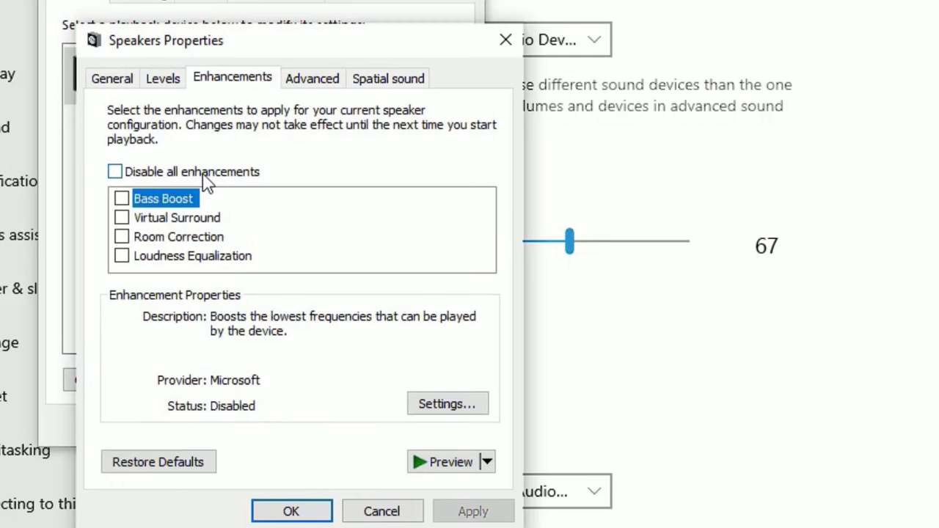
left_click(116, 172)
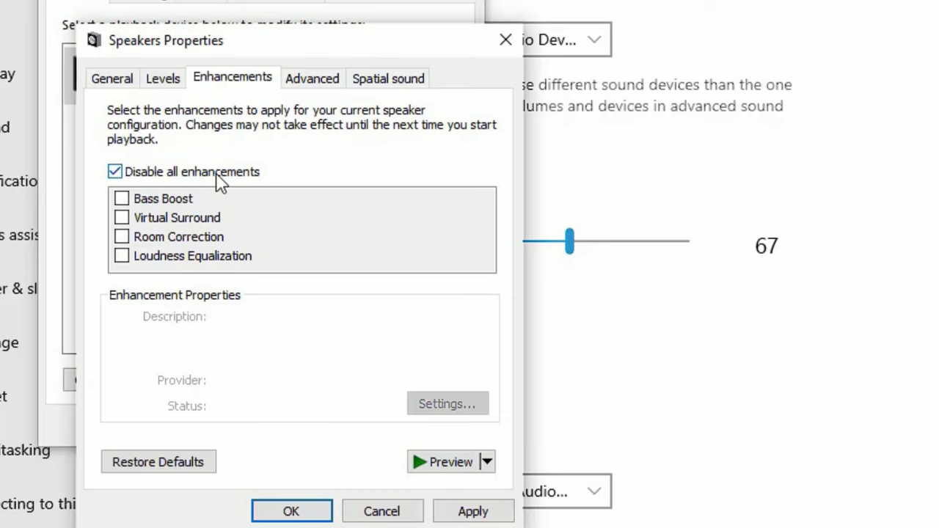
left_click(461, 513)
left_click(279, 511)
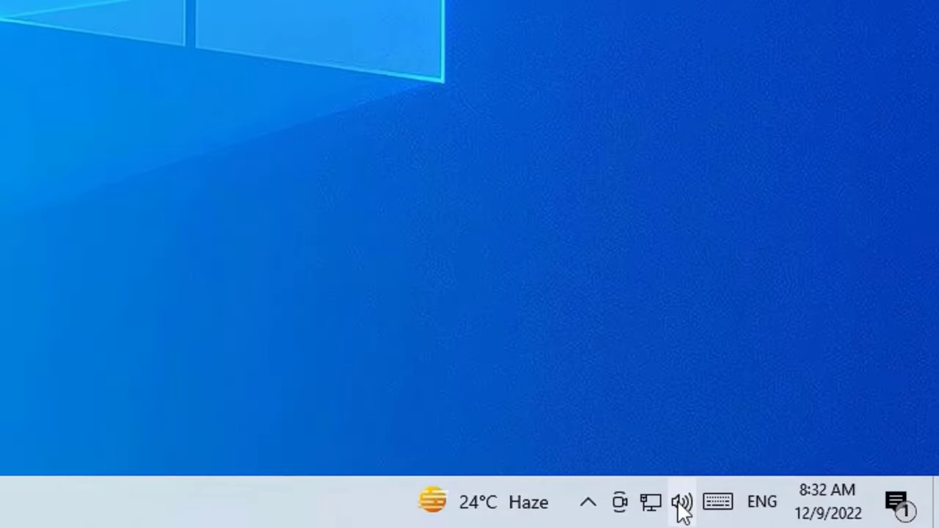
Run Troubleshoot sound problems from the speaker icon and accept opening Audio Enhancements.
right_click(843, 518)
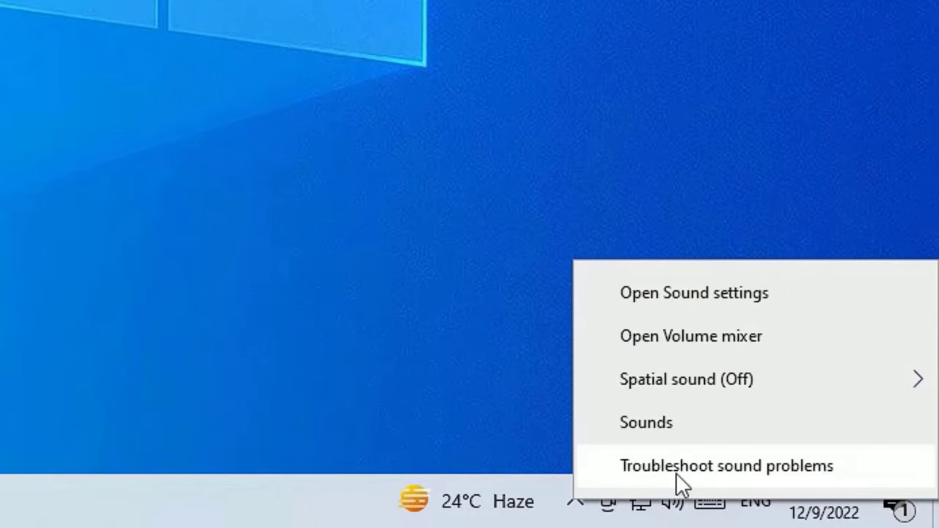
left_click(675, 473)
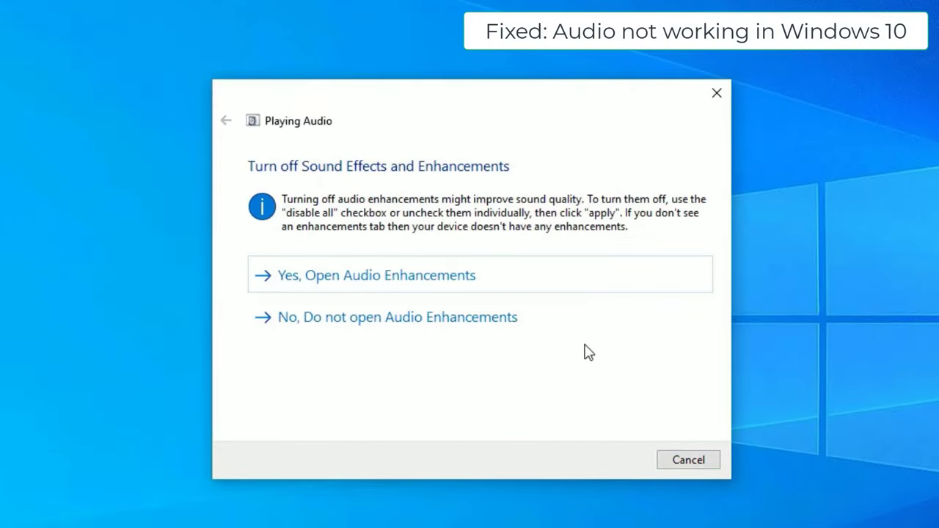
left_click(296, 277)
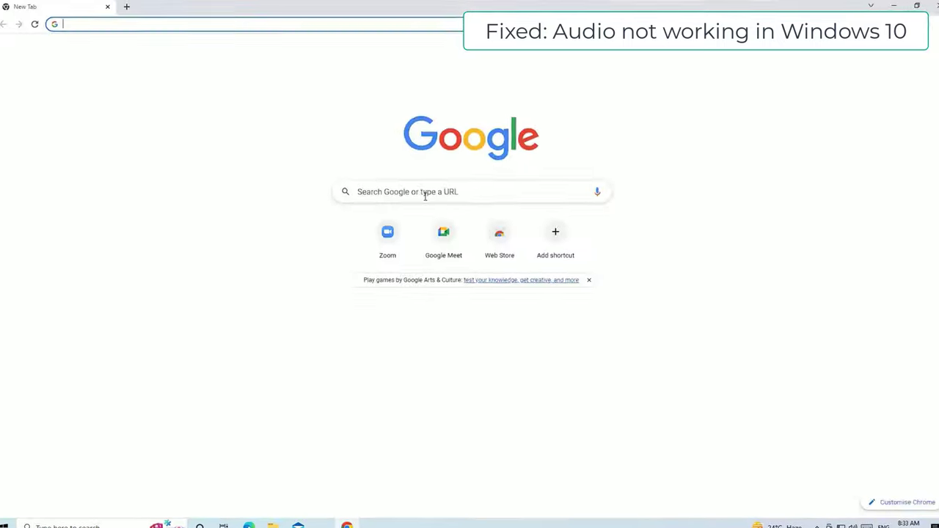
Search Google for 'hp sound drivers download'.
left_click(426, 193)
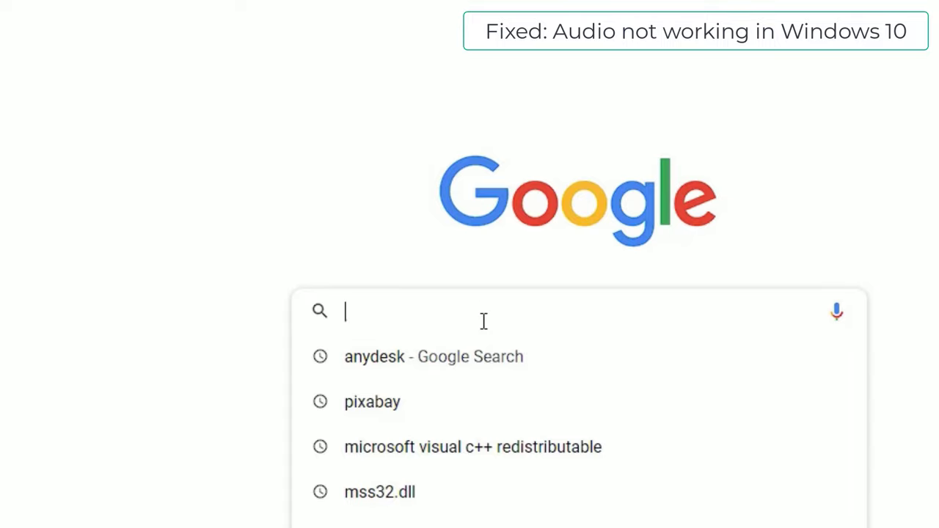
type("h")
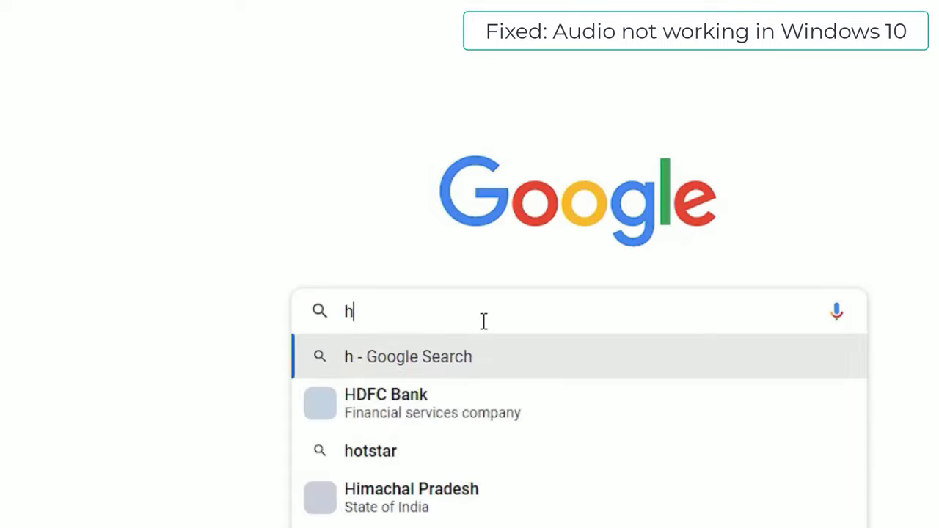
type("p sound drivers ")
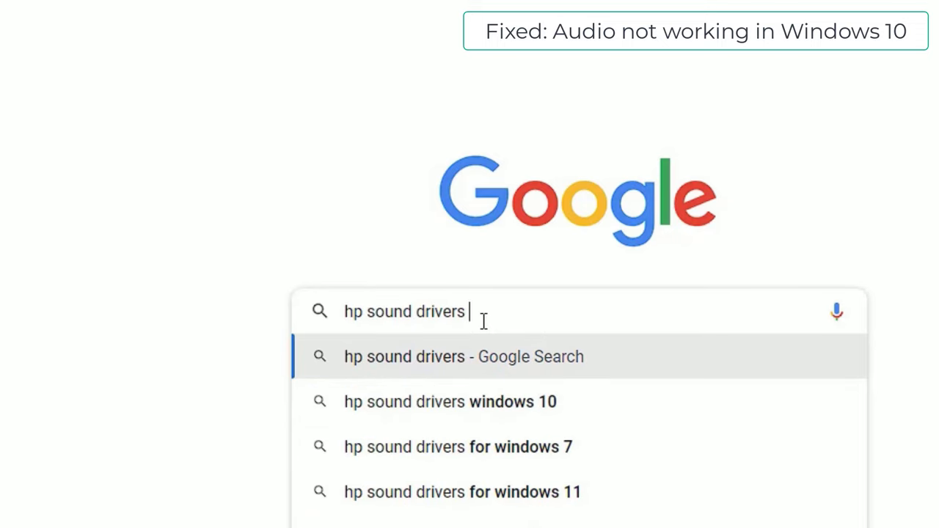
type("download")
key("Return")
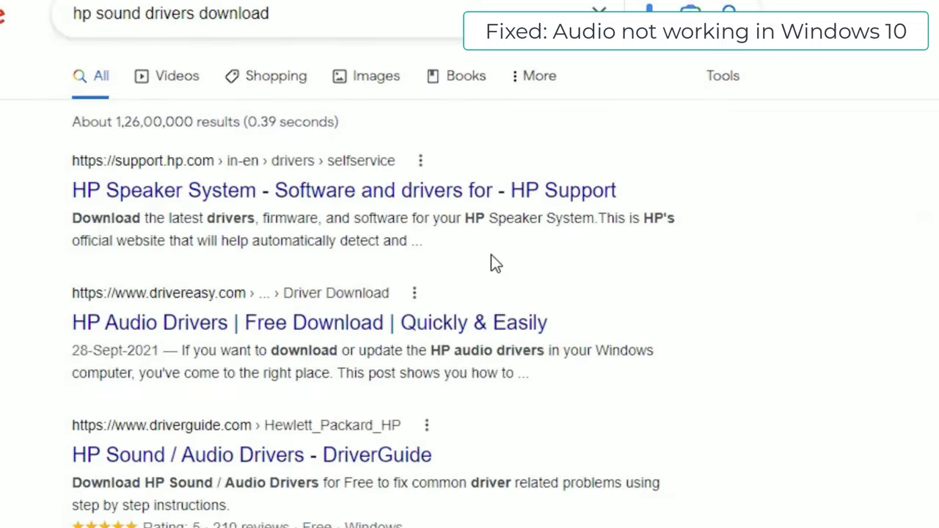
Open the HP Speaker System – Software and drivers result on HP Support.
left_click(189, 195)
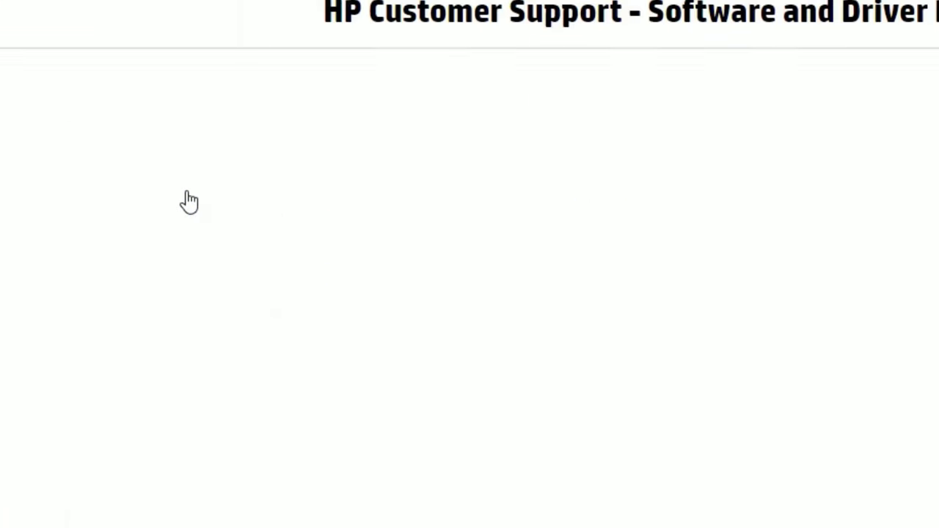